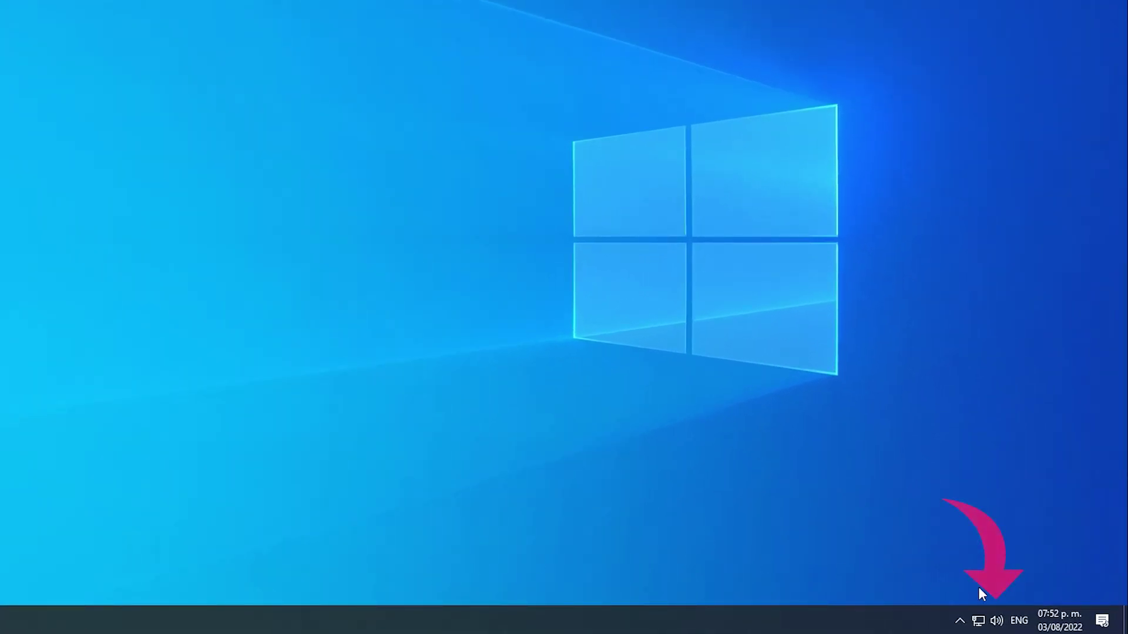
Step: Open the Sound control panel's Recording tab from the taskbar speaker icon
right_click(997, 620)
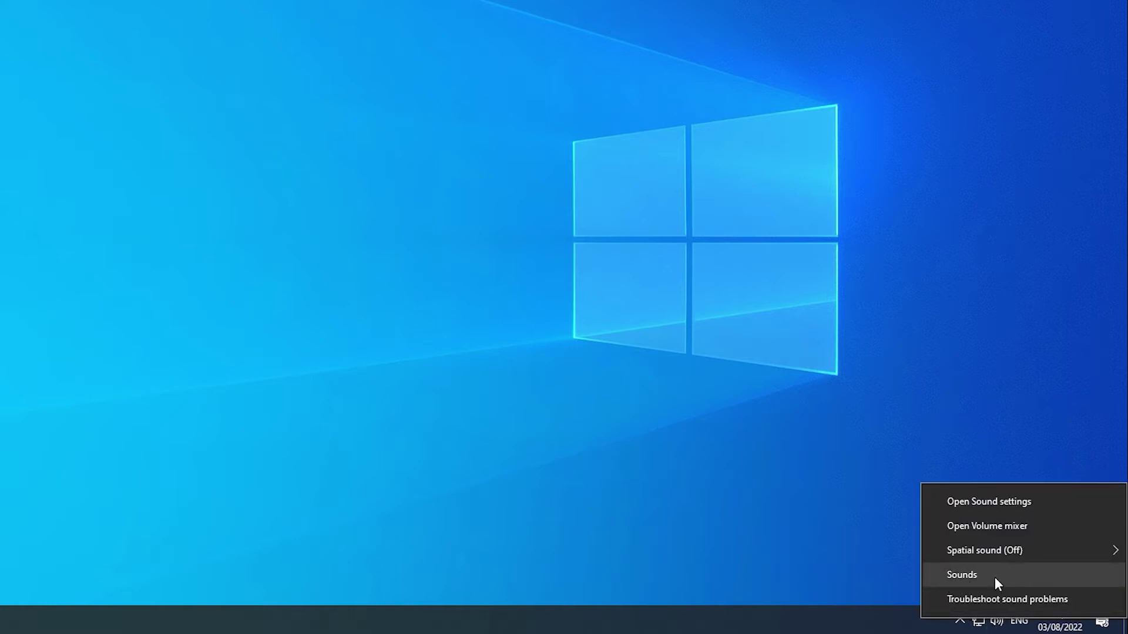
left_click(997, 578)
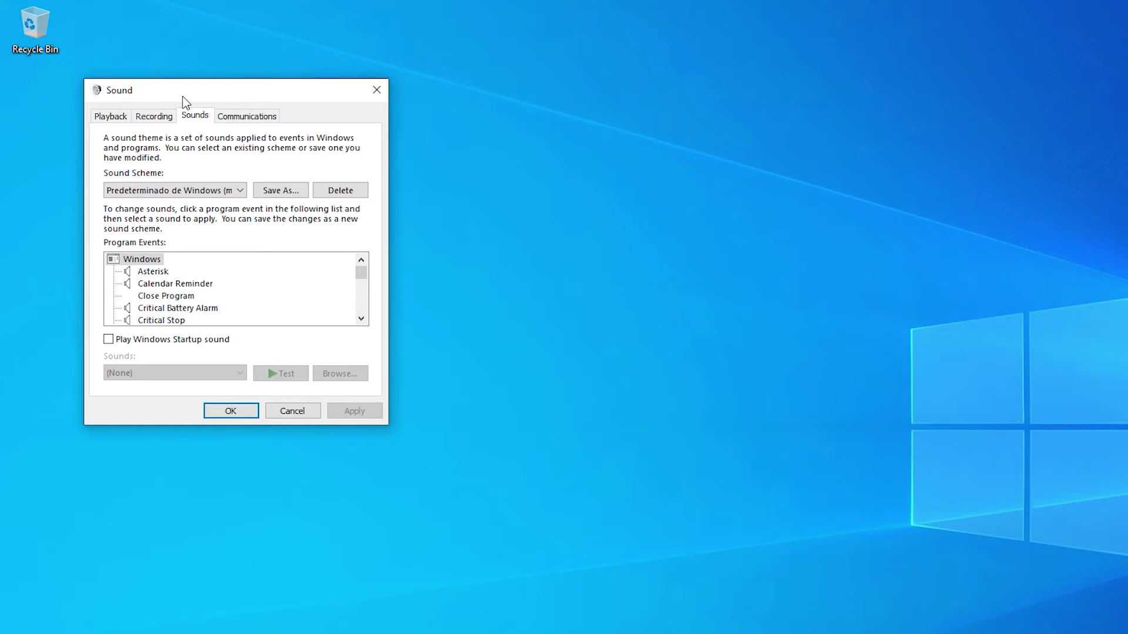
left_click(148, 120)
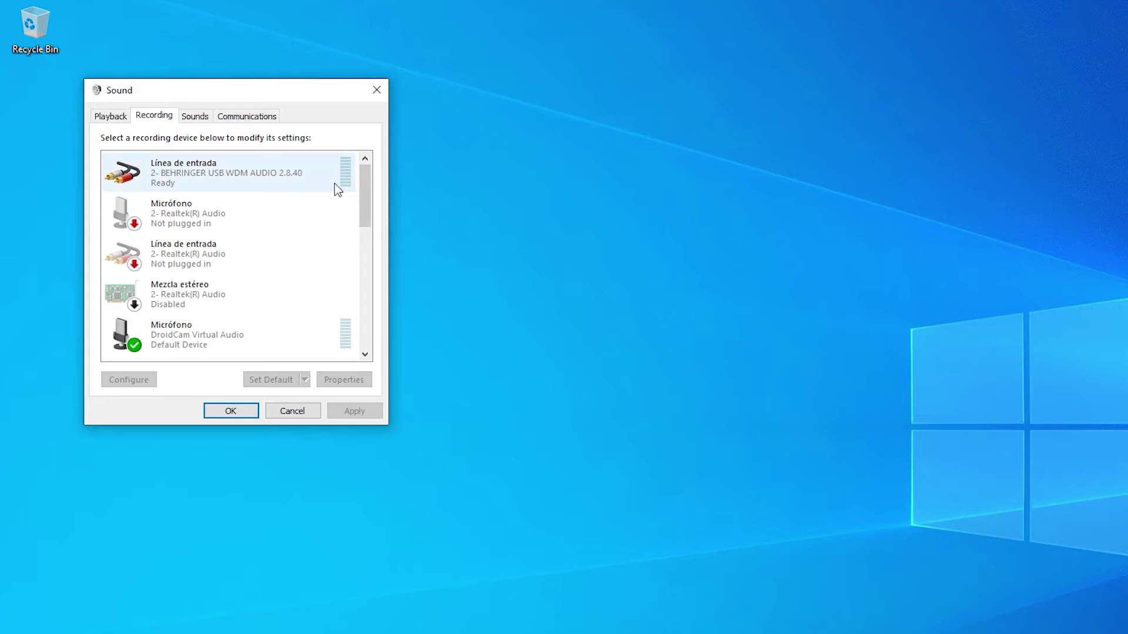
Step: Set the BEHRINGER Línea de entrada as both Default Device and Default Communication Device
right_click(189, 171)
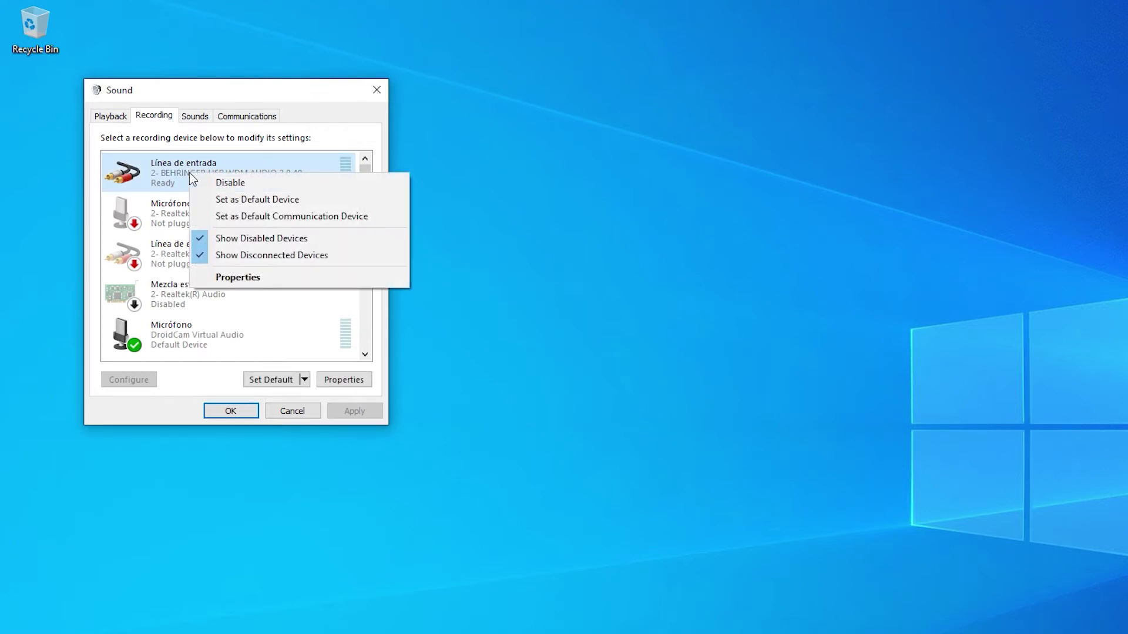
left_click(256, 201)
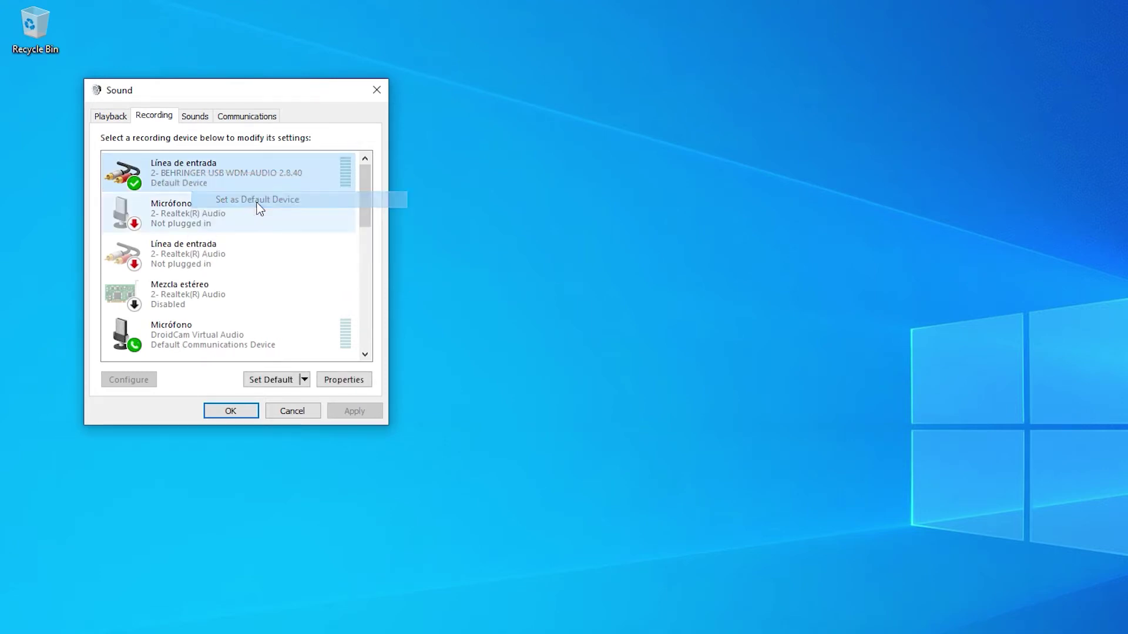
right_click(202, 172)
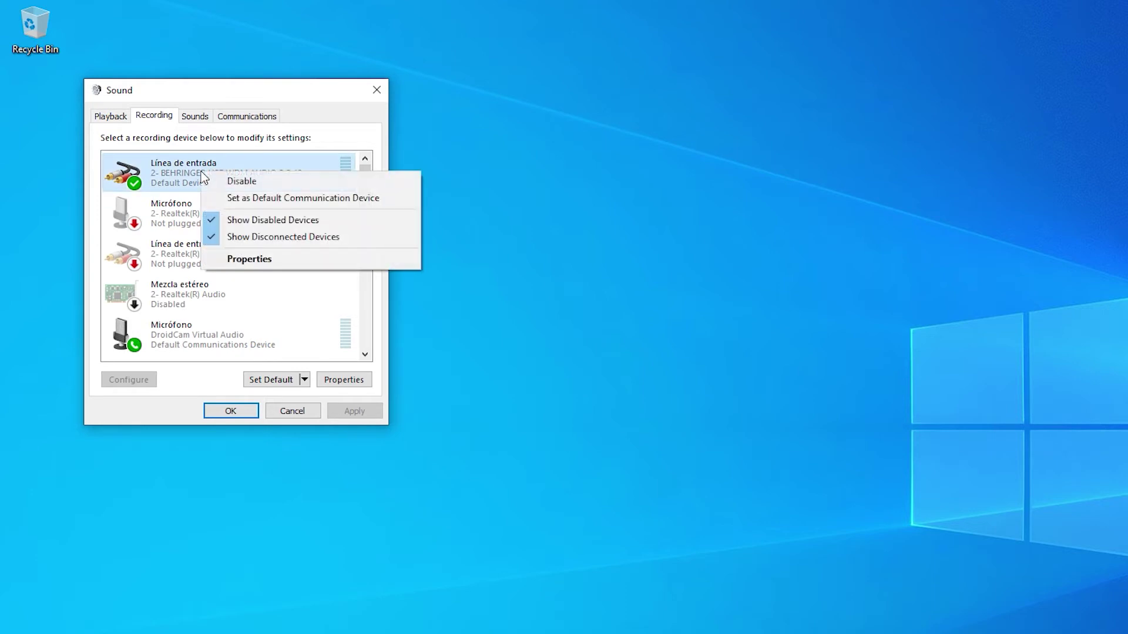
left_click(233, 200)
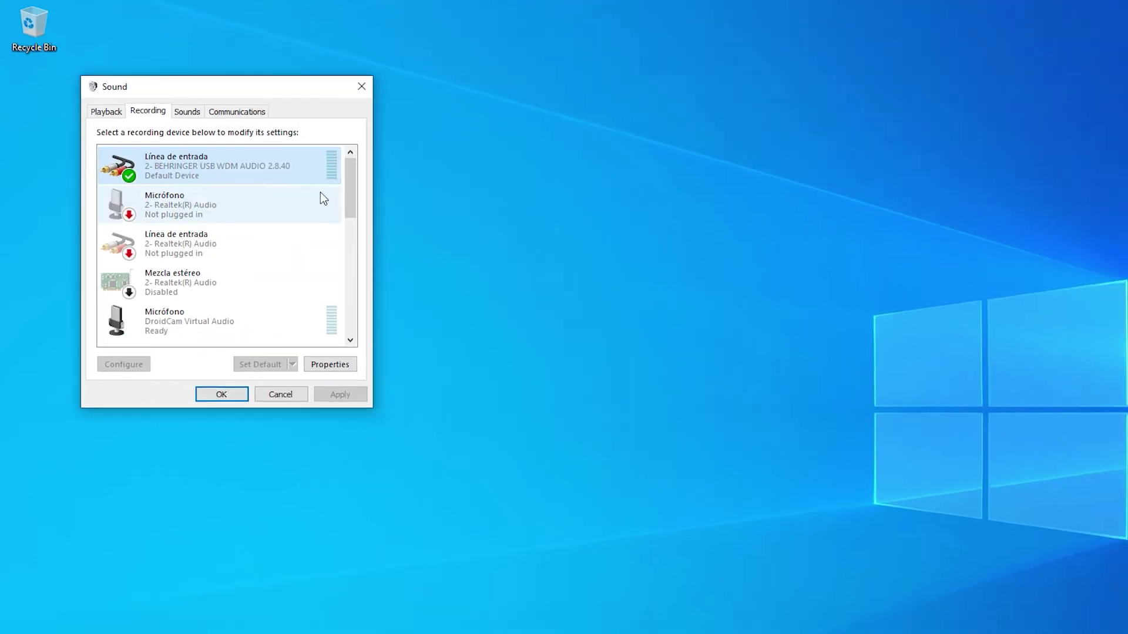
left_click(368, 428)
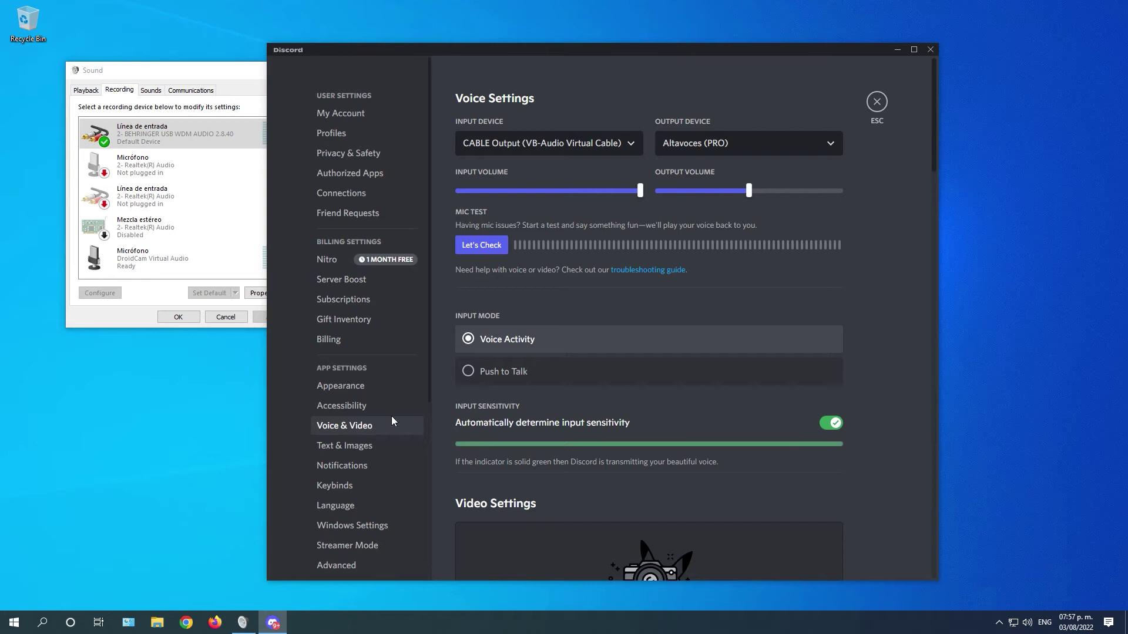
Step: Select Línea de entrada (BEHRINGER) as Discord's voice input device
mouse_move(647, 171)
left_click(622, 144)
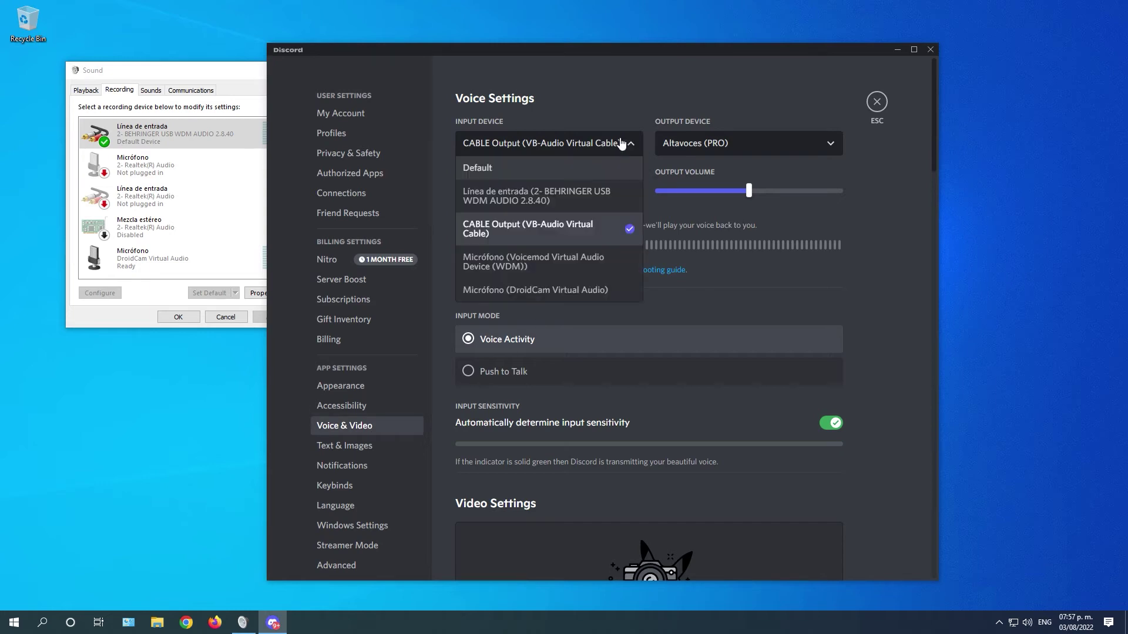
left_click(564, 200)
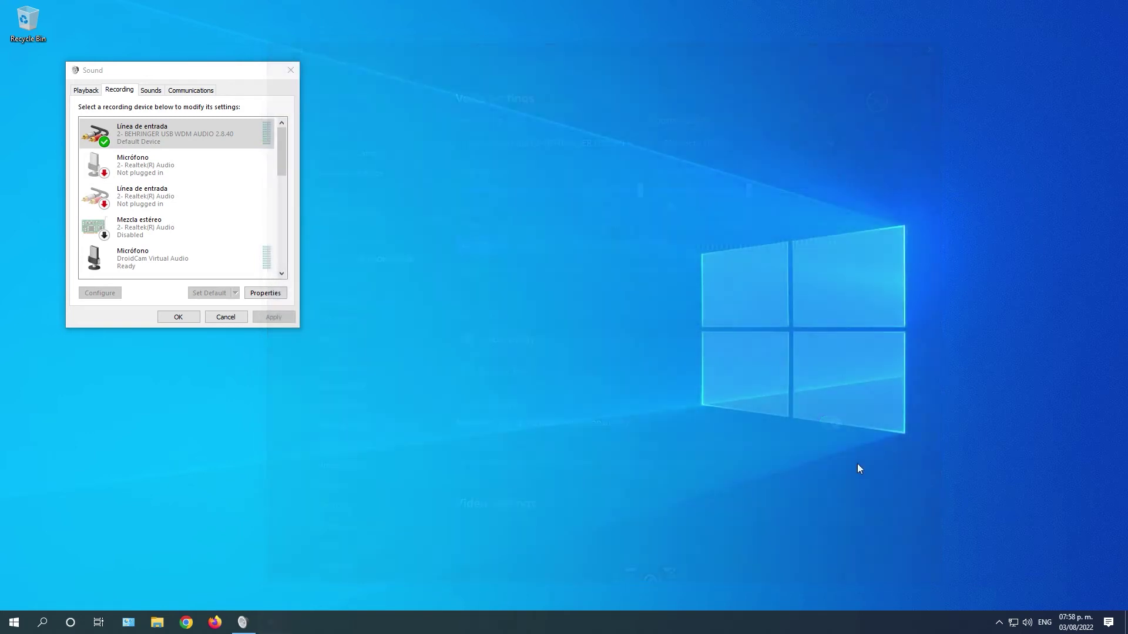
Step: Raise the Línea de entrada recording level from 20 to 100 on its Levels tab
left_click(211, 87)
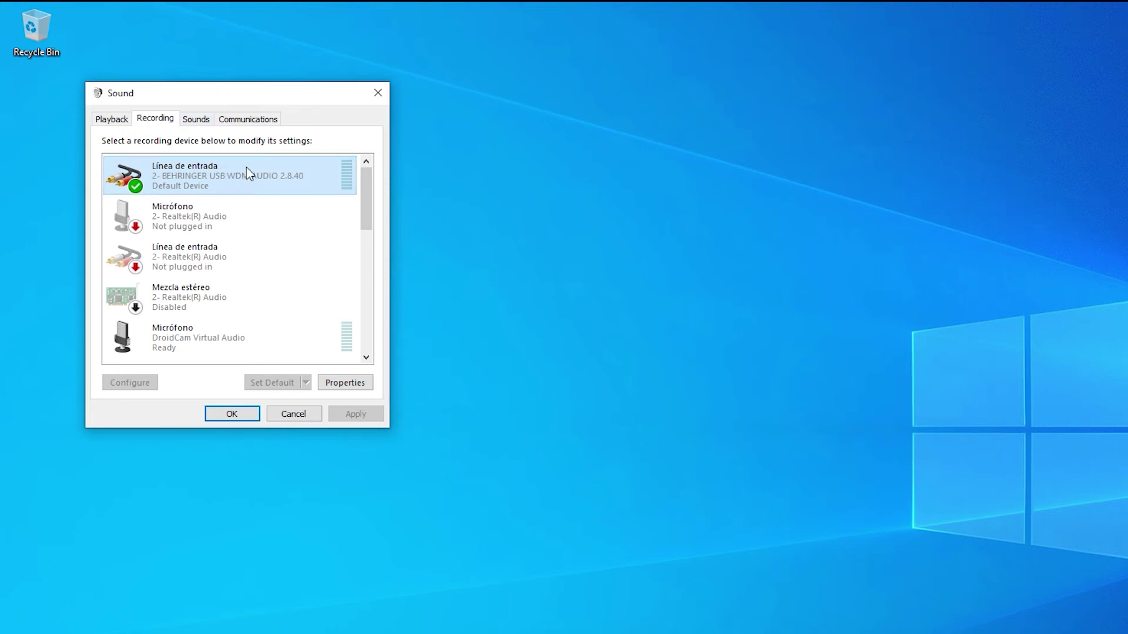
right_click(226, 177)
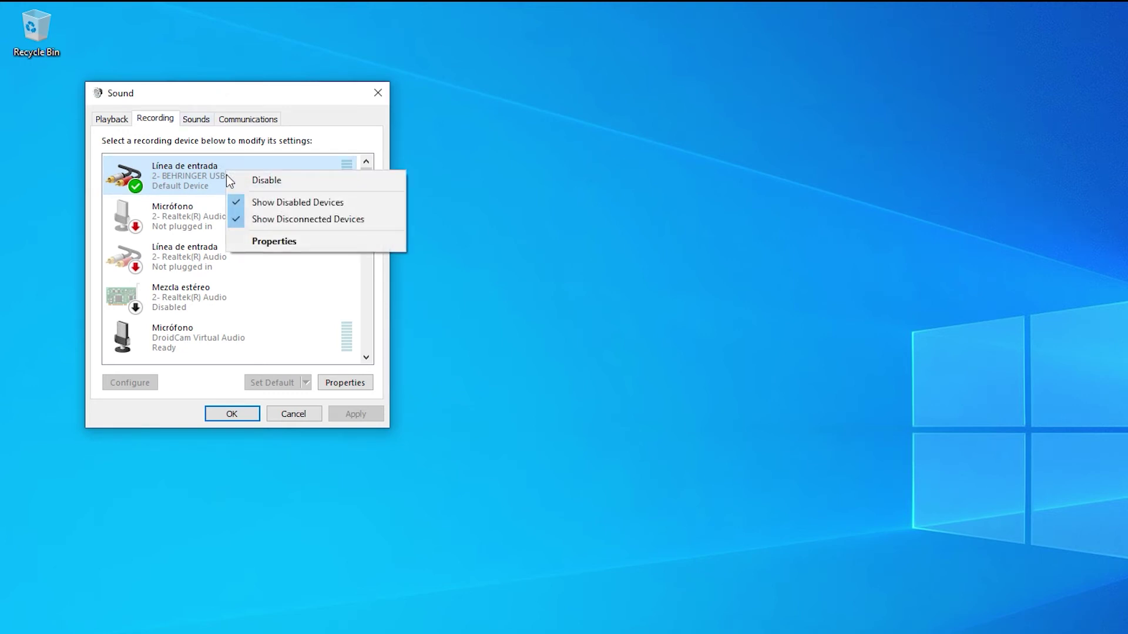
left_click(330, 242)
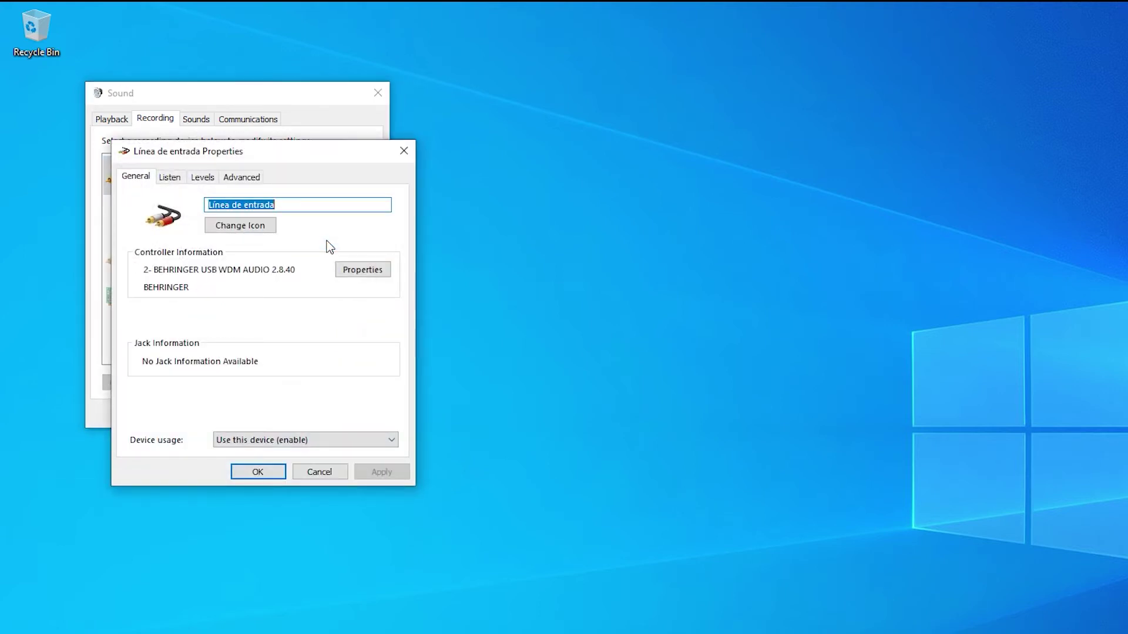
left_click(204, 179)
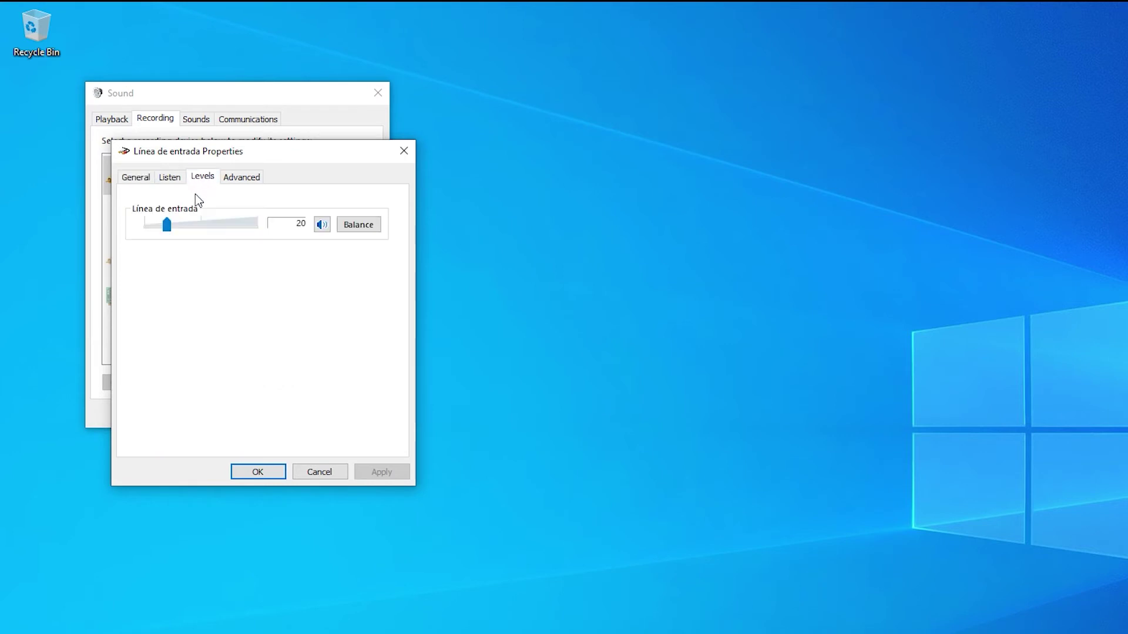
left_click_drag(173, 224, 262, 224)
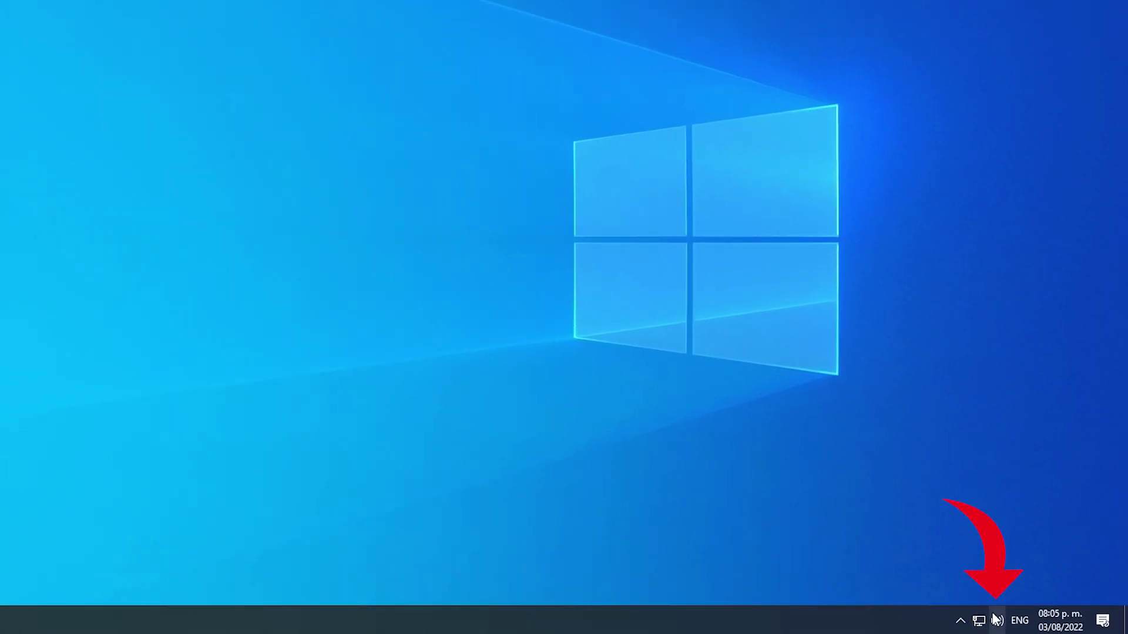
Step: Troubleshoot the Altavoces BEHRINGER USB speakers and apply the fix setting them as default device
right_click(997, 620)
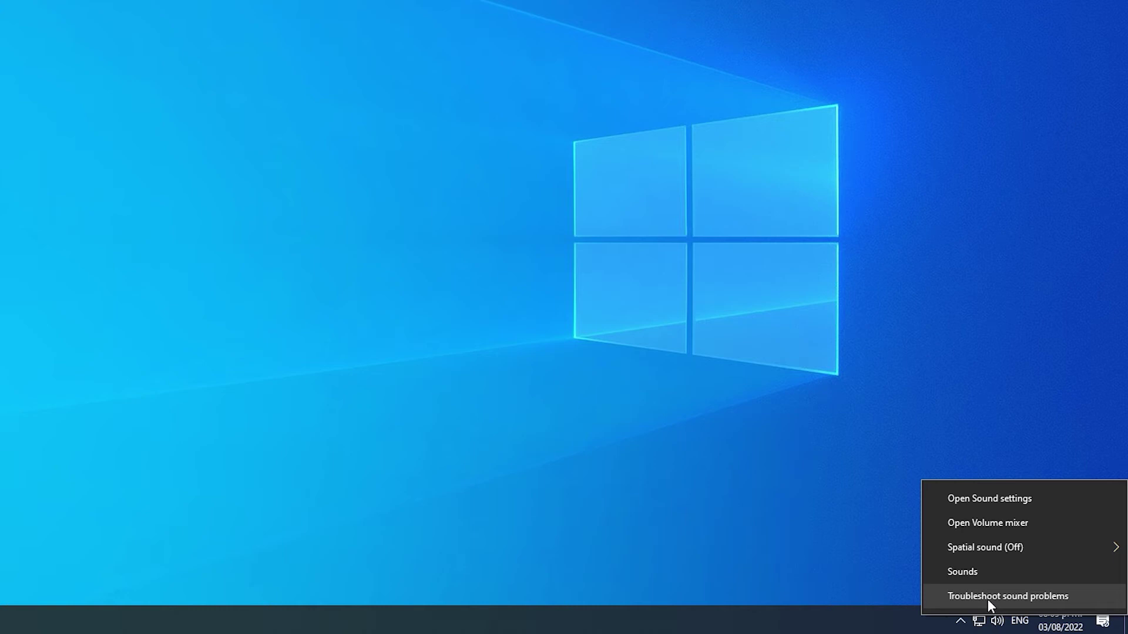
left_click(988, 599)
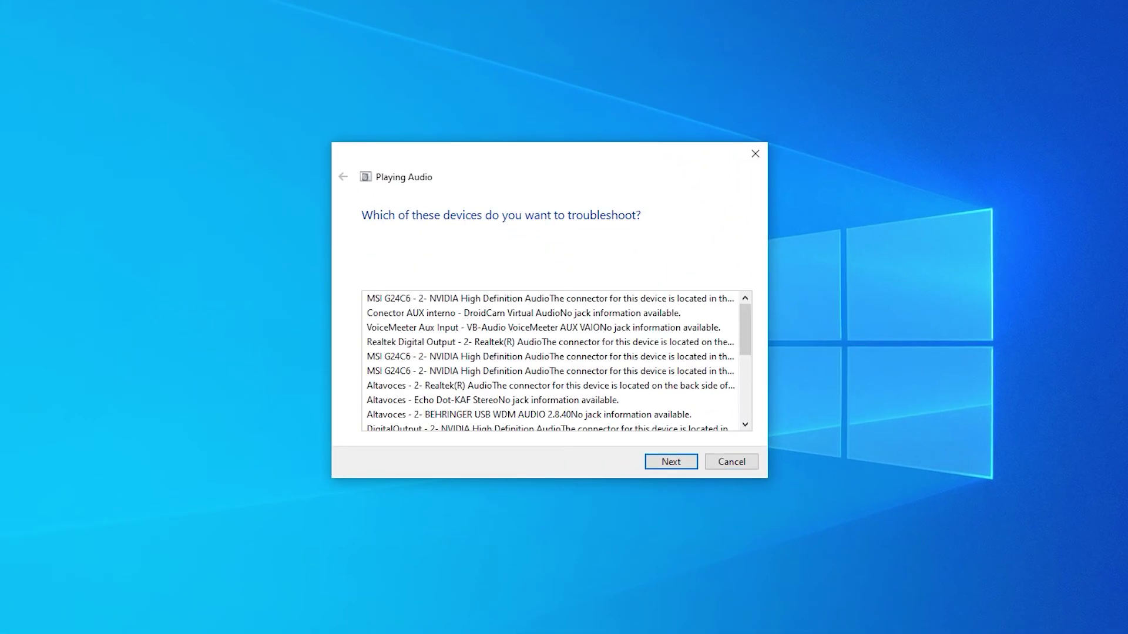
scroll(529, 370, "down", 1)
left_click(529, 370)
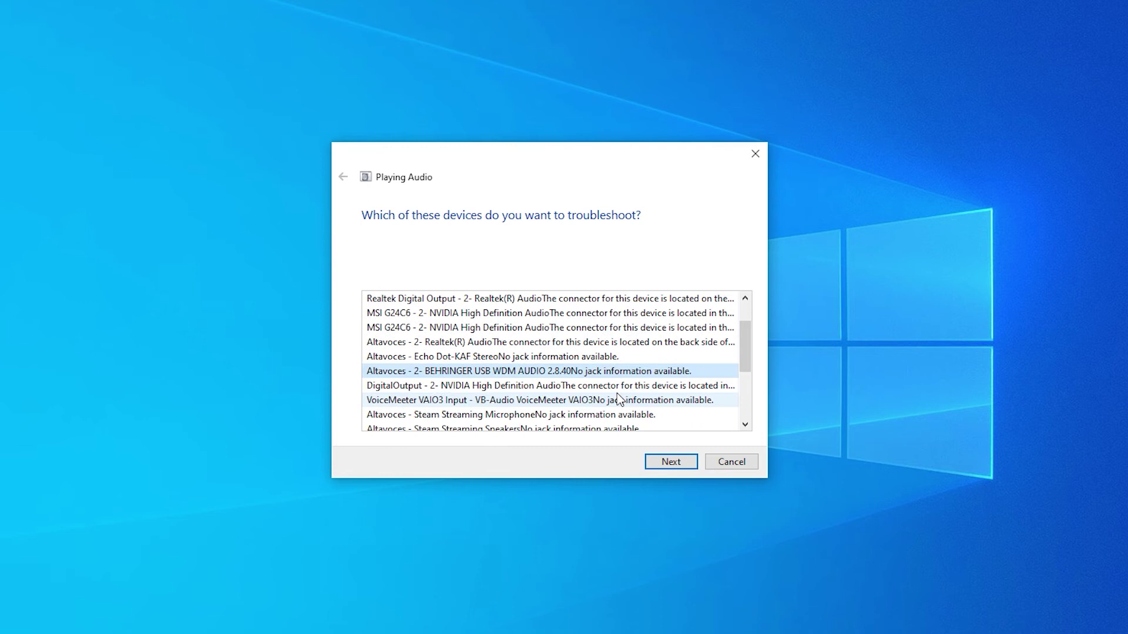
left_click(669, 462)
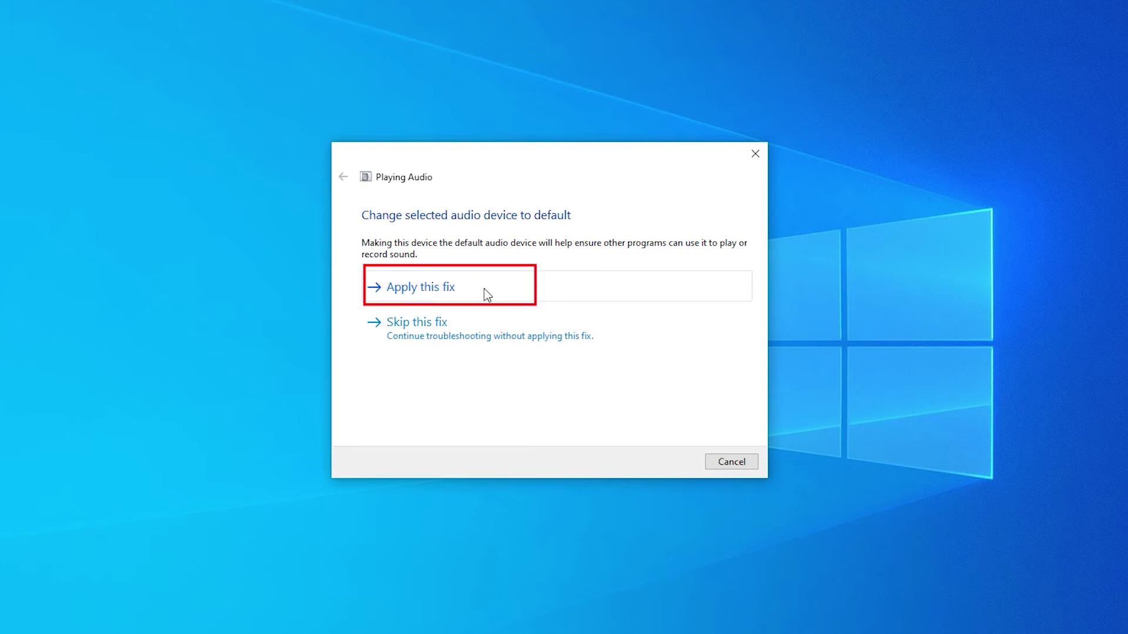
left_click(640, 289)
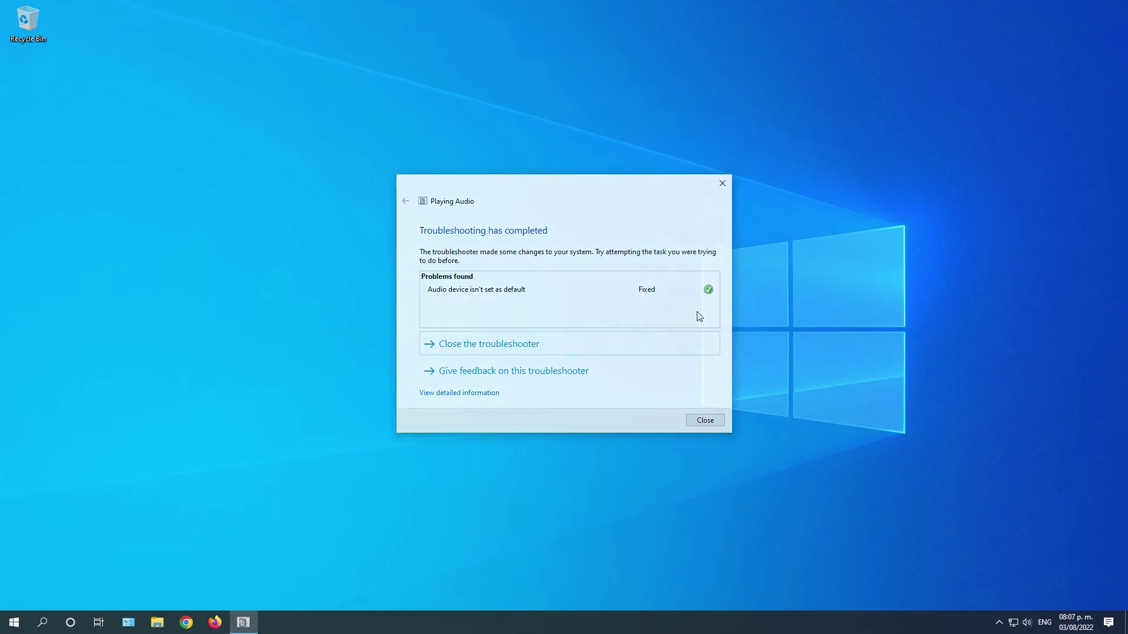
key("Escape")
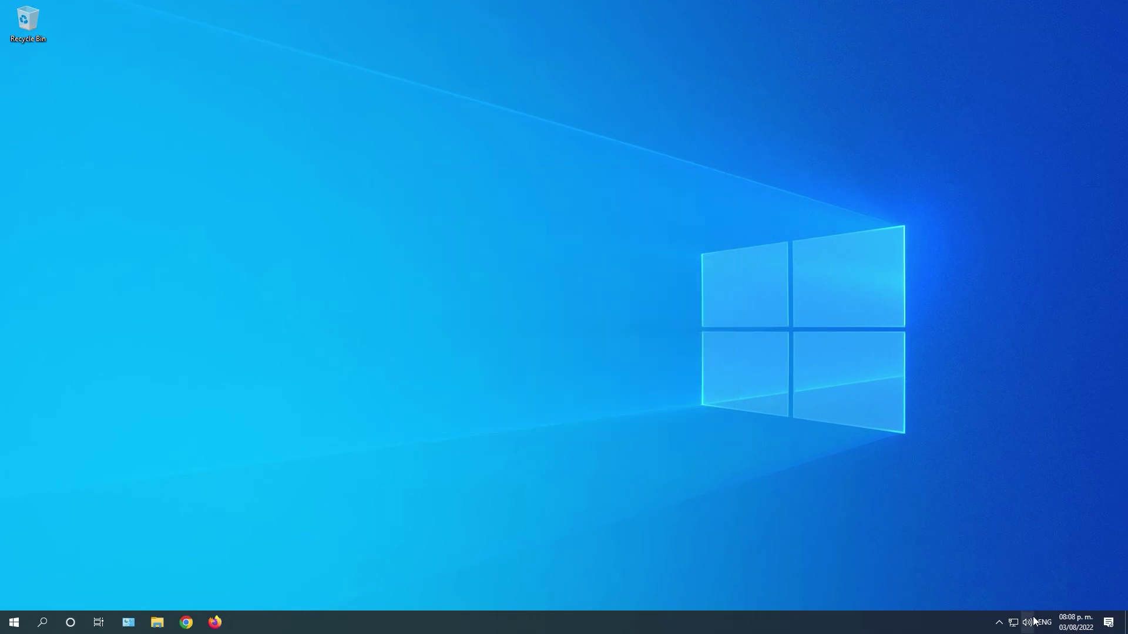
Step: Open Línea de entrada's Properties and lower its recording level slightly from 100
right_click(1032, 622)
left_click(1010, 584)
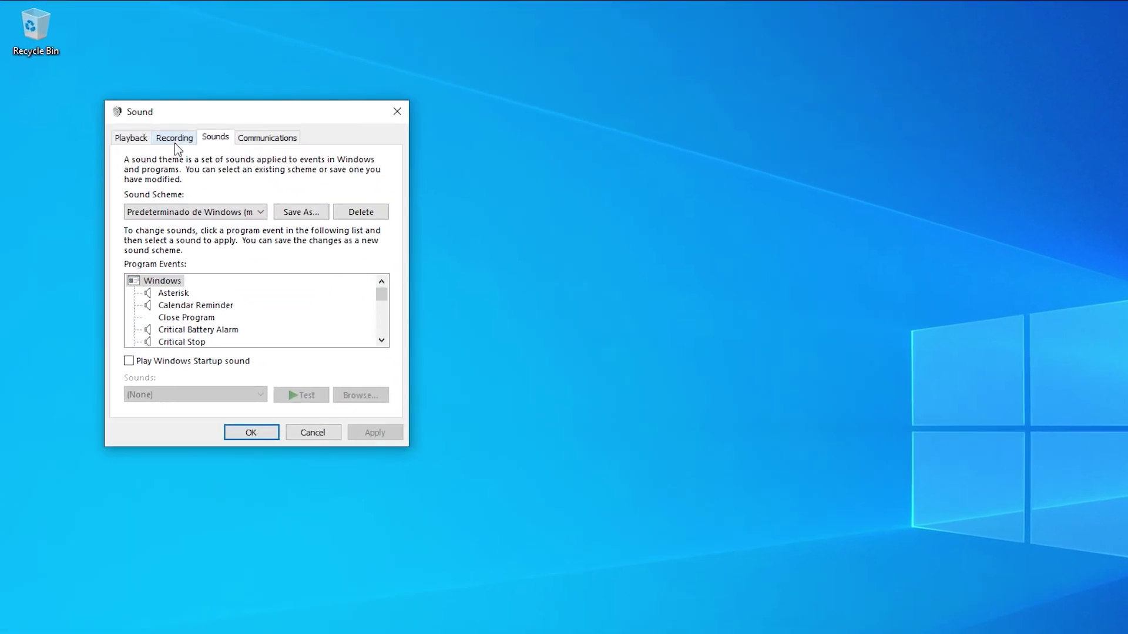
left_click(138, 111)
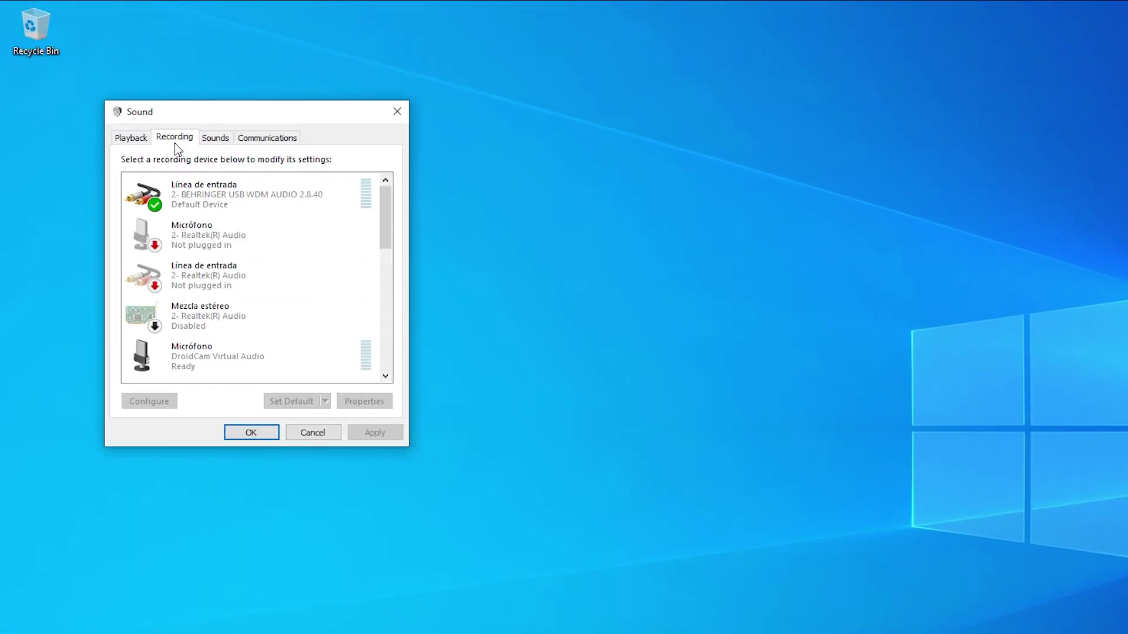
right_click(217, 197)
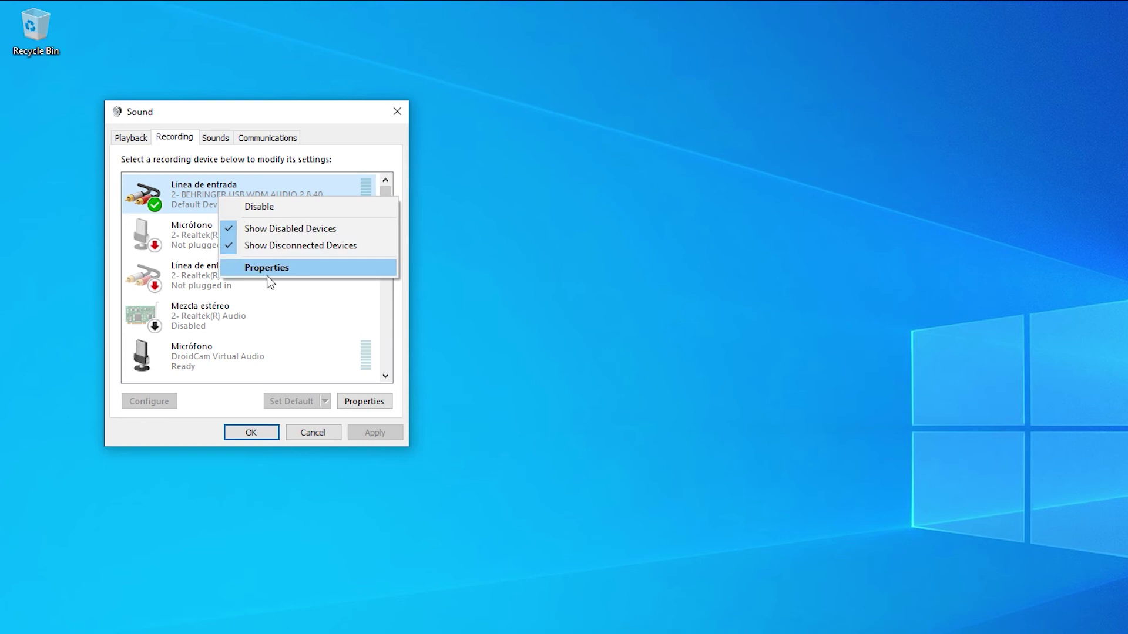
left_click(308, 268)
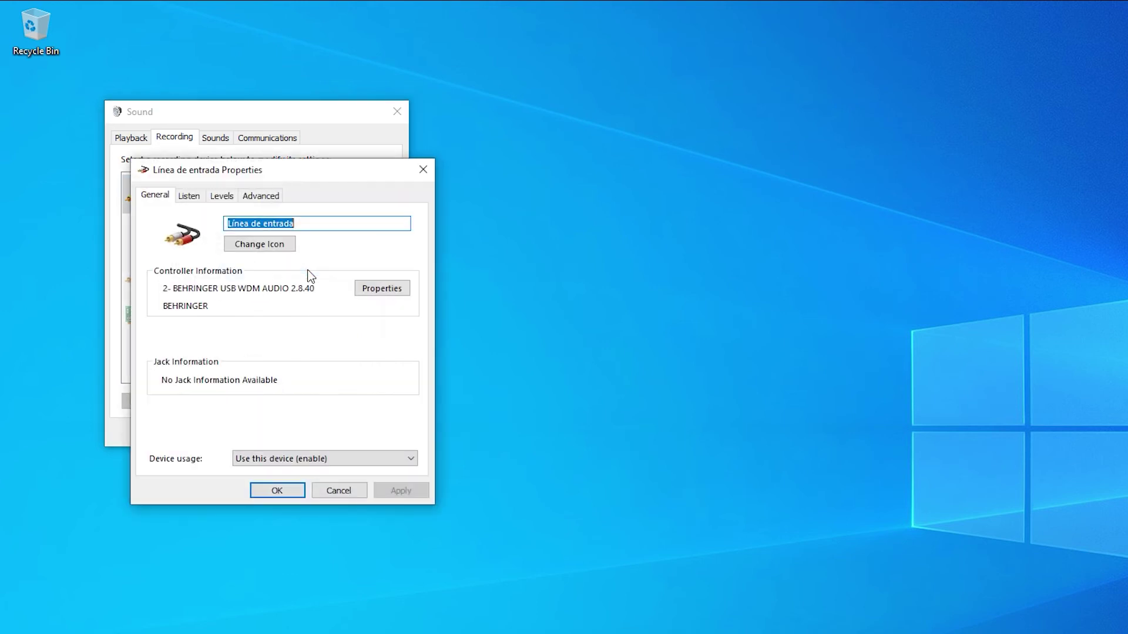
left_click(223, 197)
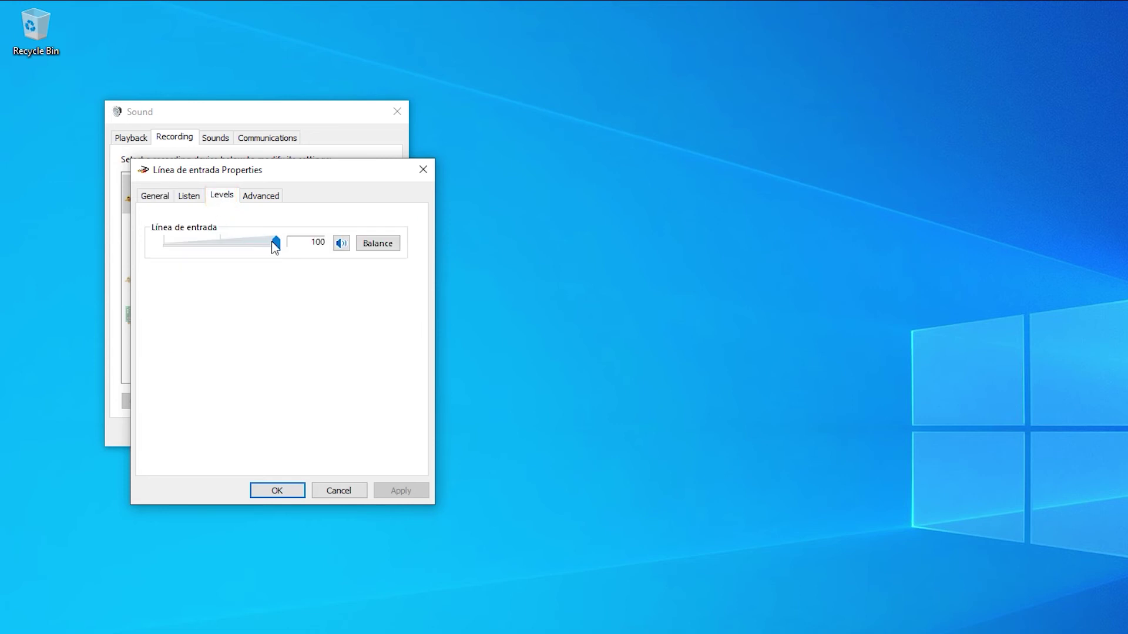
mouse_move(275, 243)
left_mouse_down()
mouse_move(258, 247)
mouse_move(272, 250)
left_mouse_up()
Step: Enable and apply Listen to this device, readjust the level, then turn listening off again
left_click(197, 201)
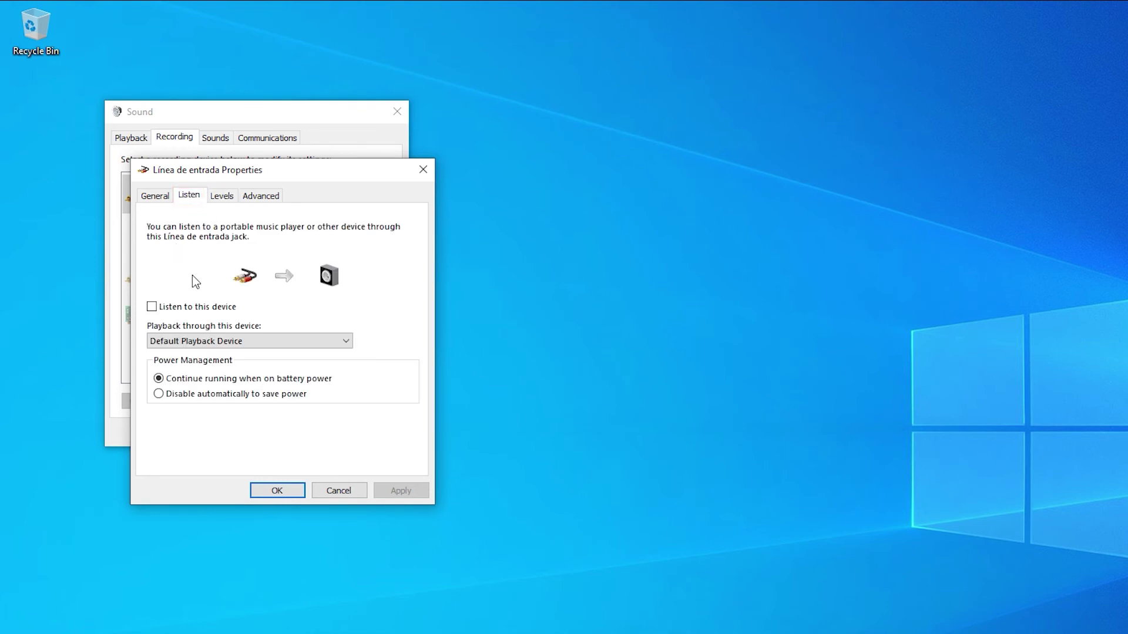
left_click(180, 307)
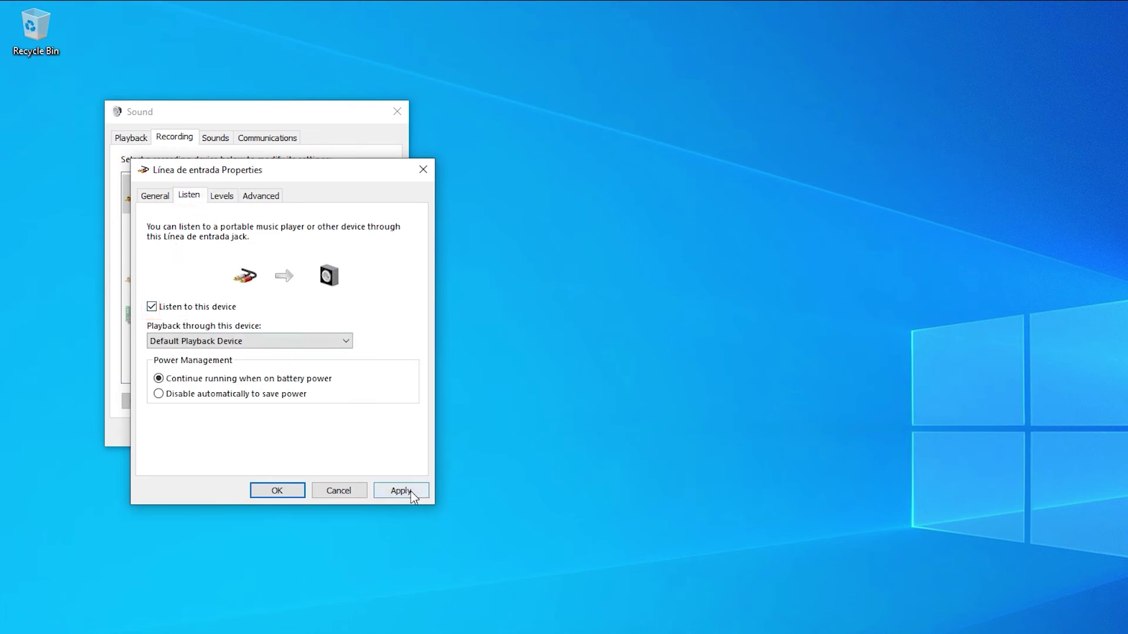
left_click(411, 491)
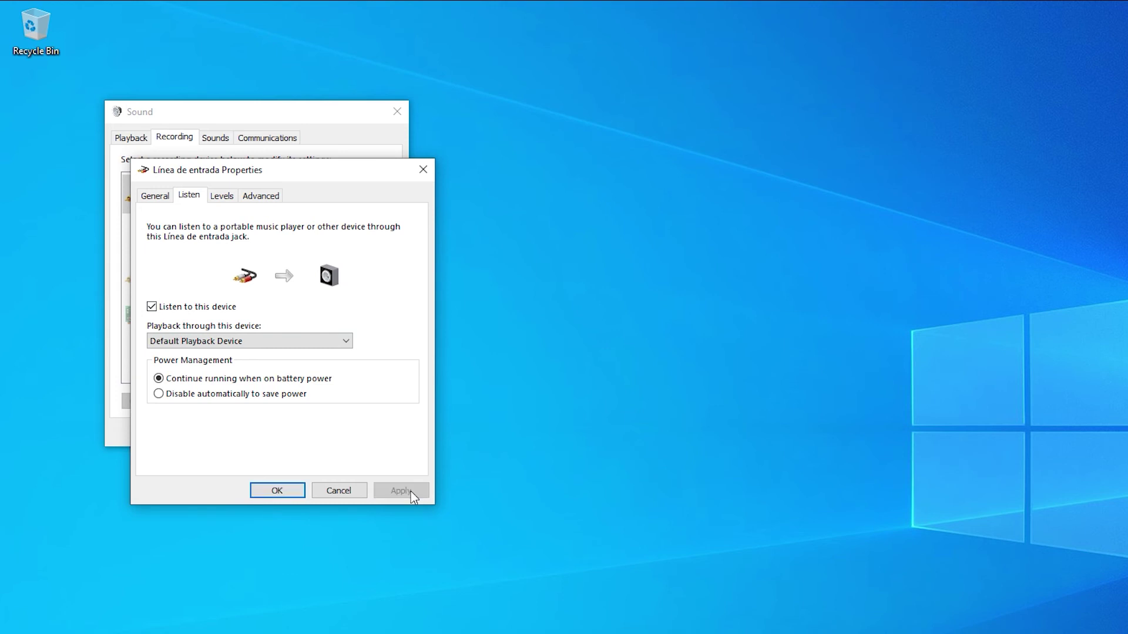
left_click(220, 196)
mouse_move(267, 242)
left_mouse_down()
mouse_move(222, 262)
mouse_move(274, 254)
left_mouse_up()
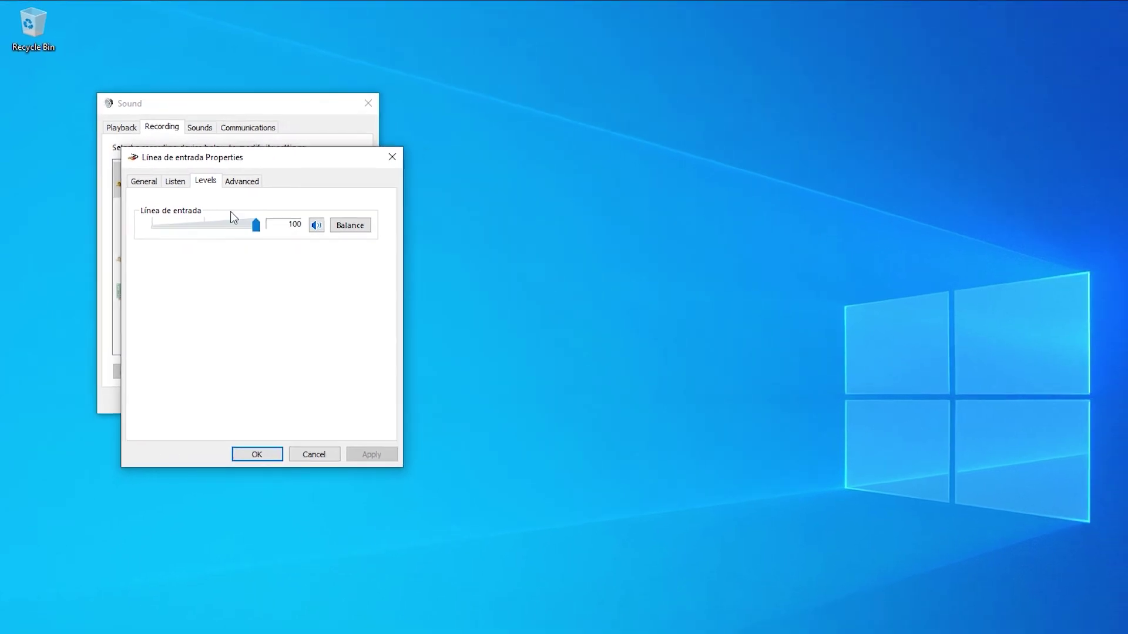
left_click(175, 181)
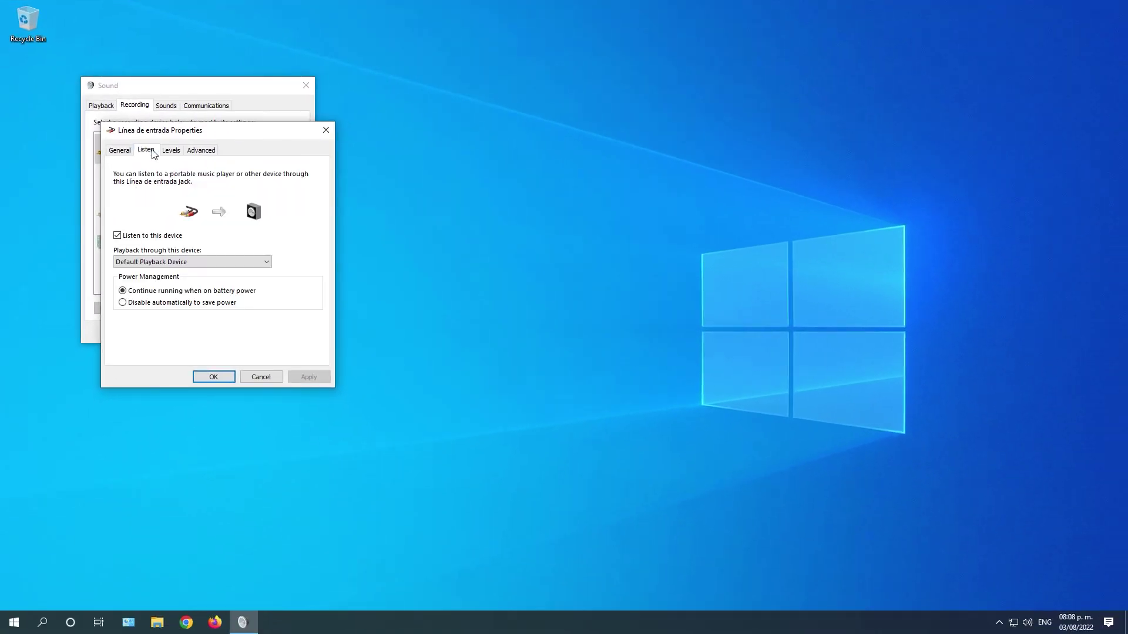
left_click(150, 237)
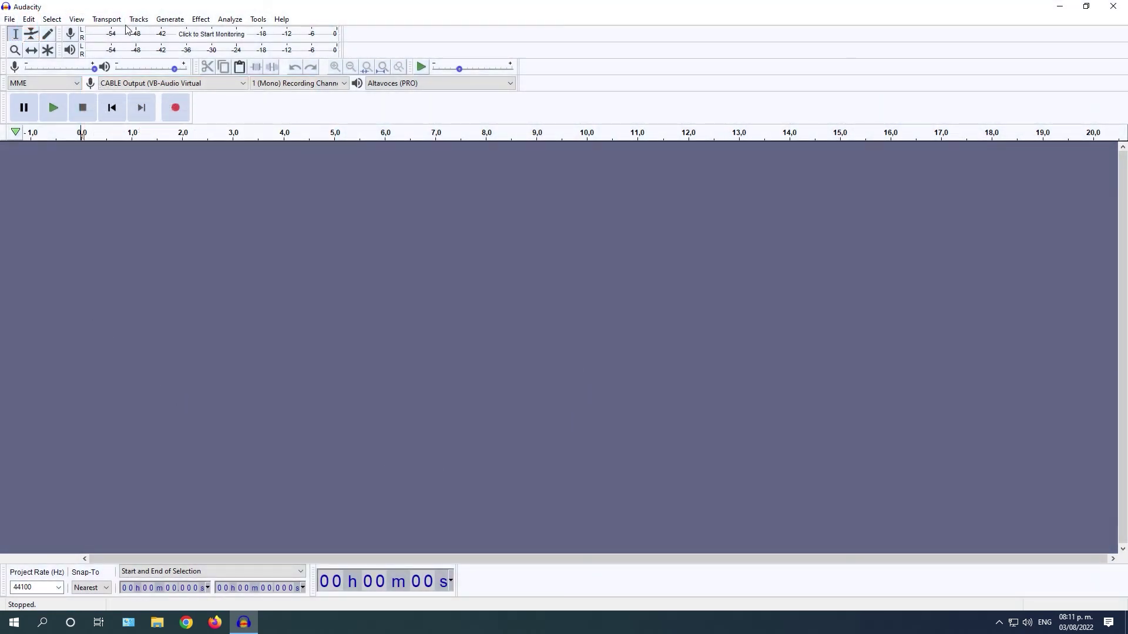
Step: Record a short test clip, select 0.418–2.426 s of it, and open the Effect menu
left_click(183, 101)
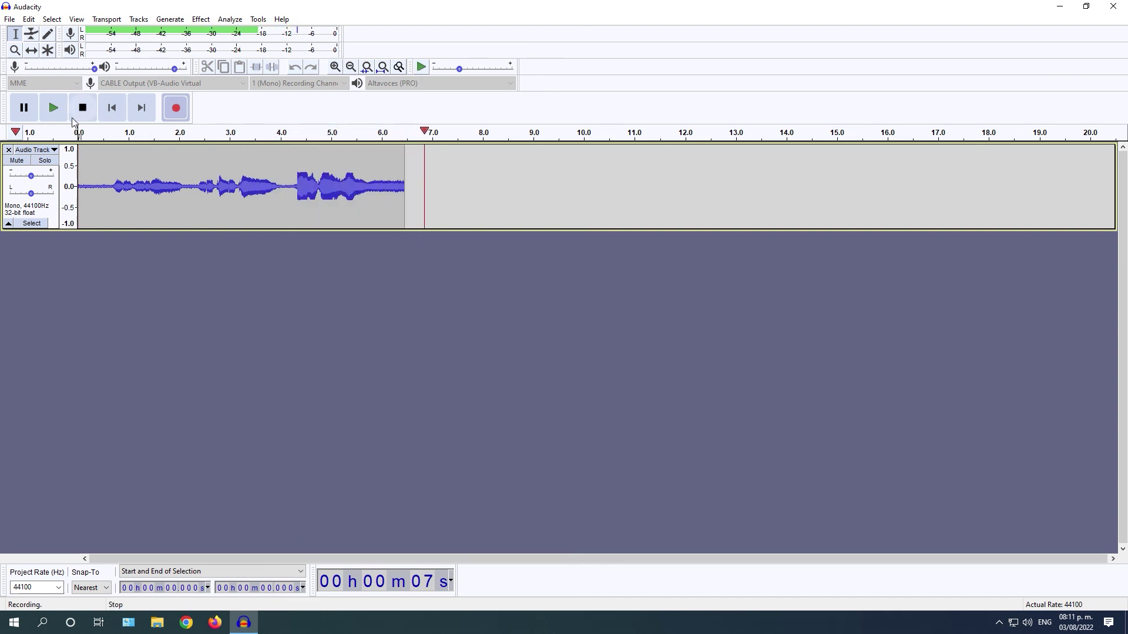
left_click(76, 115)
left_click(235, 209)
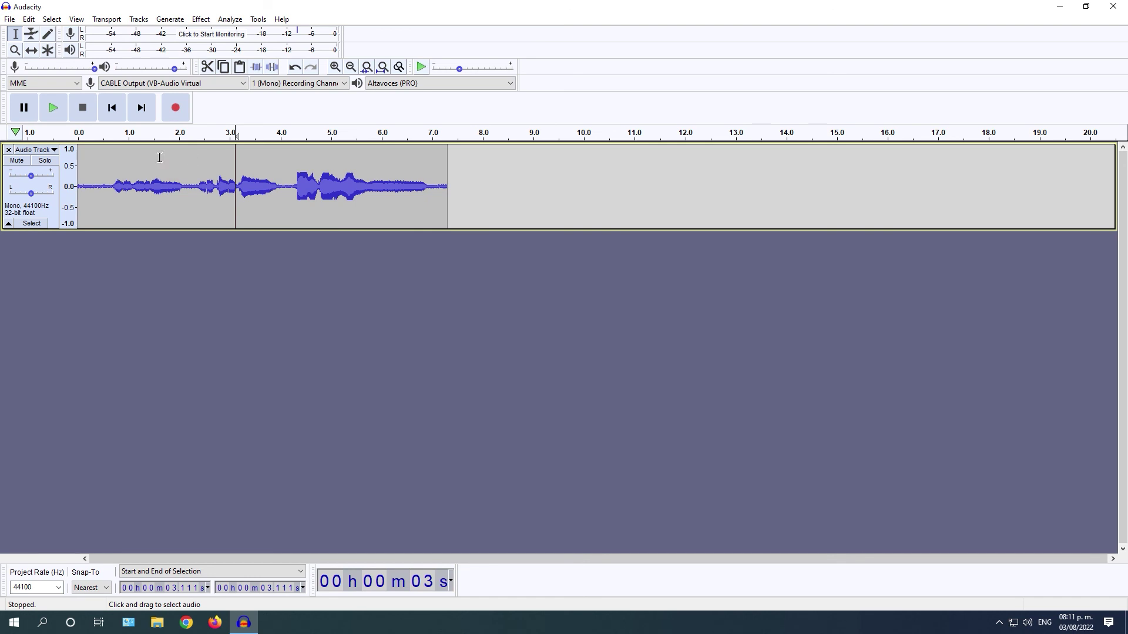
left_click_drag(100, 166, 199, 159)
left_click(201, 17)
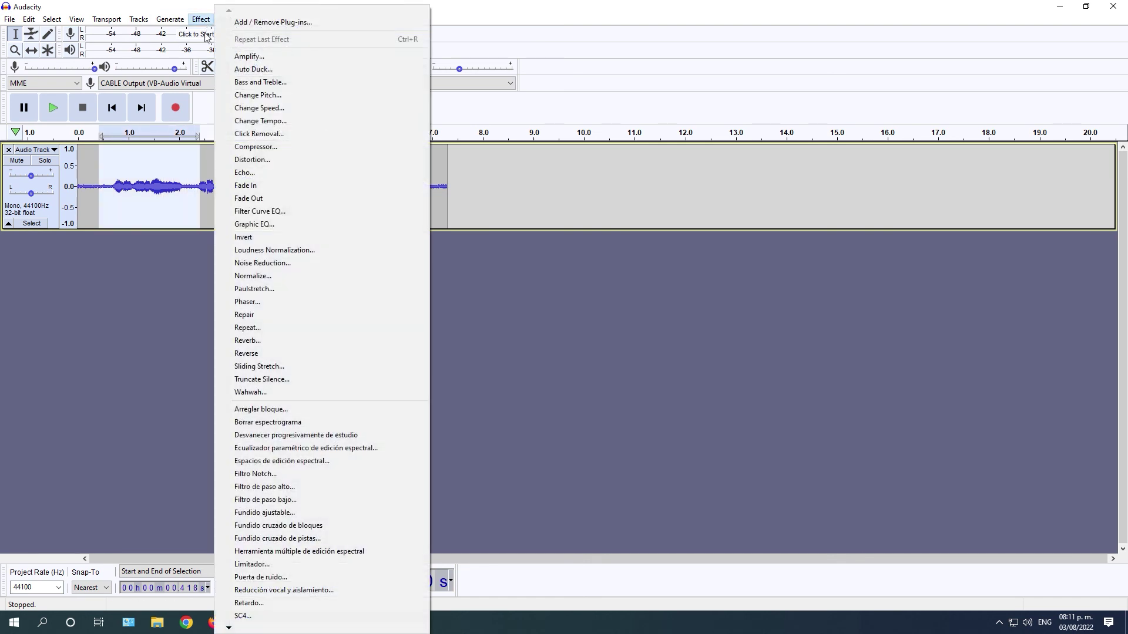